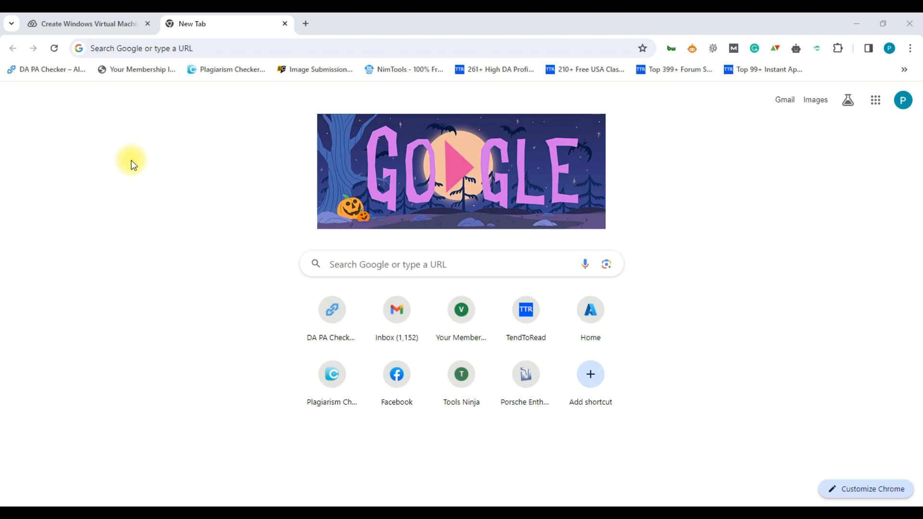
Open the Azure portal at portal.azure.com.
left_click(207, 51)
type("portal")
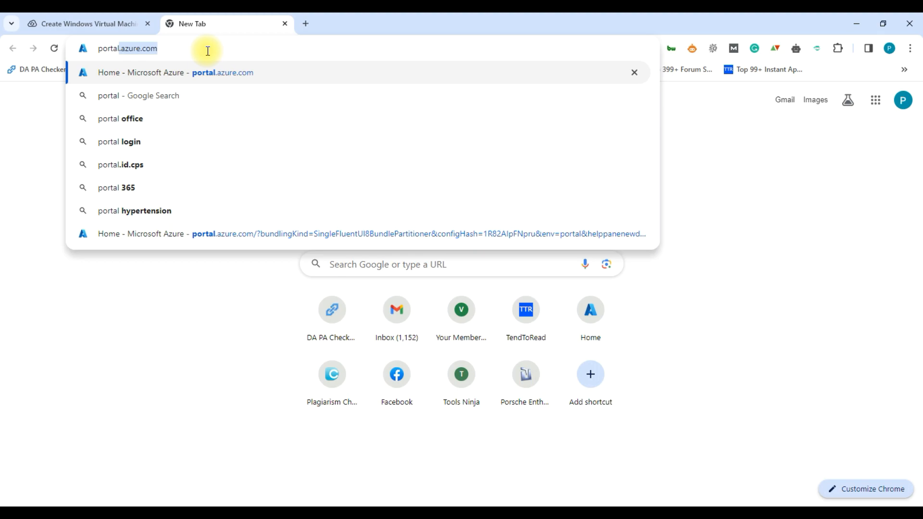
key("Return")
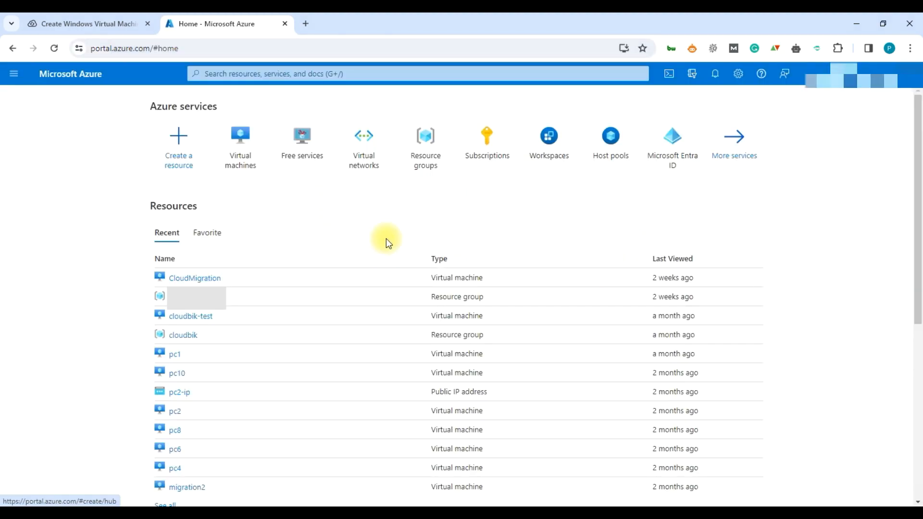
Search the portal for "free", view the Free services page, and return to the portal home page.
left_click(247, 73)
type("free")
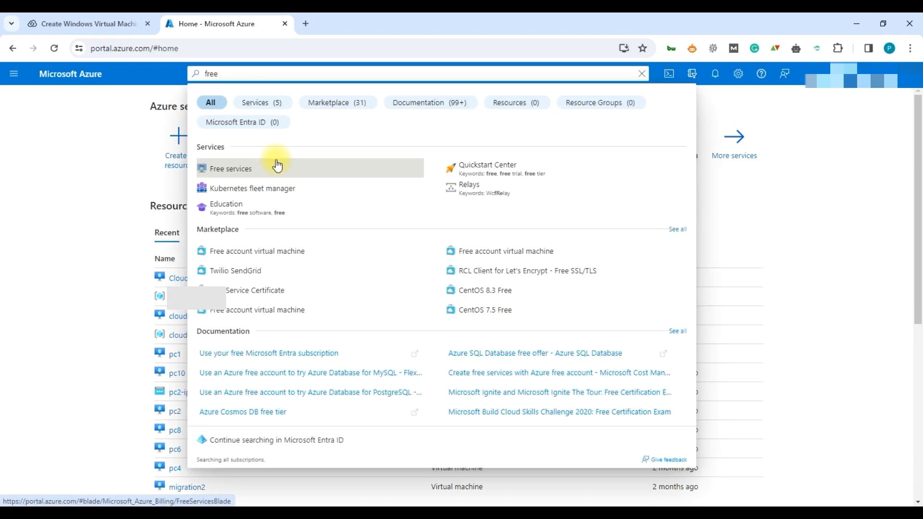
left_click(277, 165)
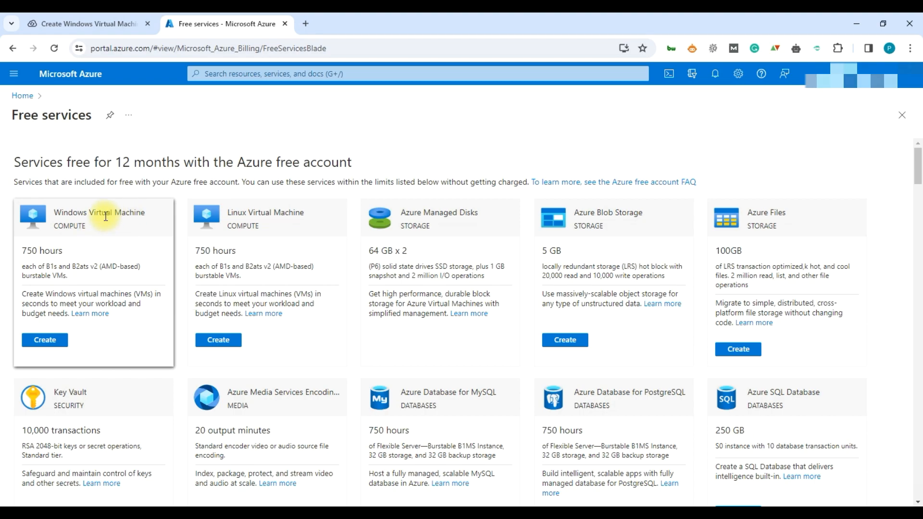
left_click(74, 78)
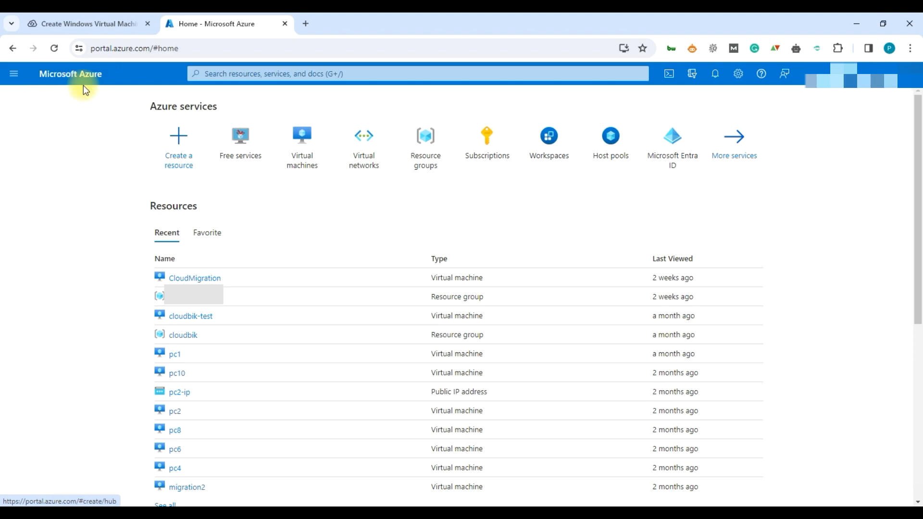
Start creating a new Azure virtual machine from the Virtual machines service.
mouse_move(284, 166)
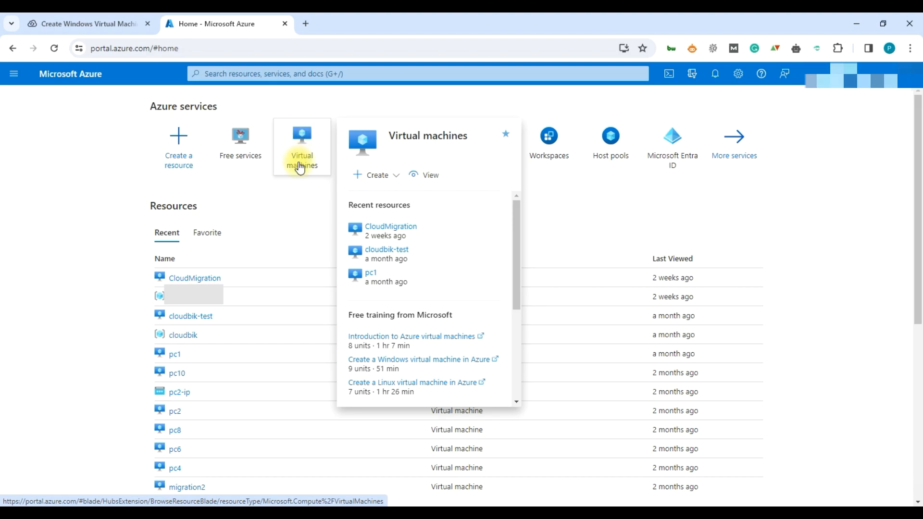
left_click(304, 161)
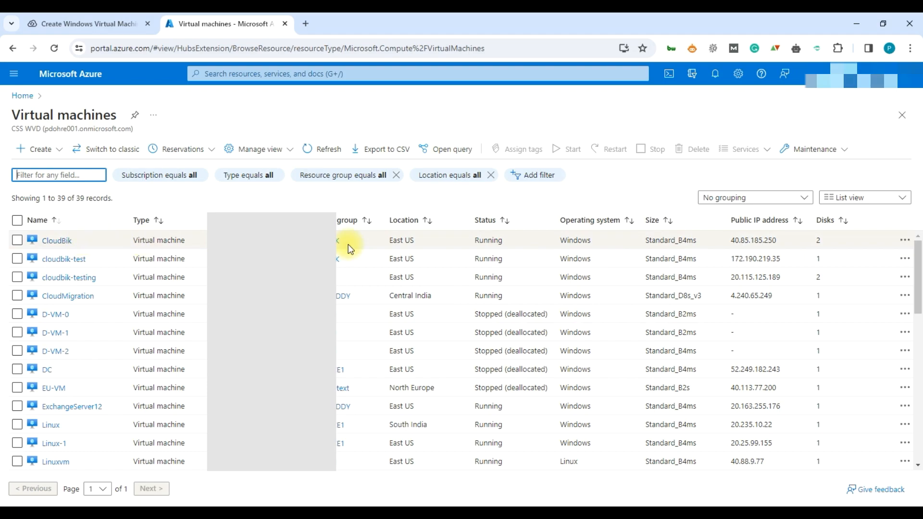
left_click(42, 151)
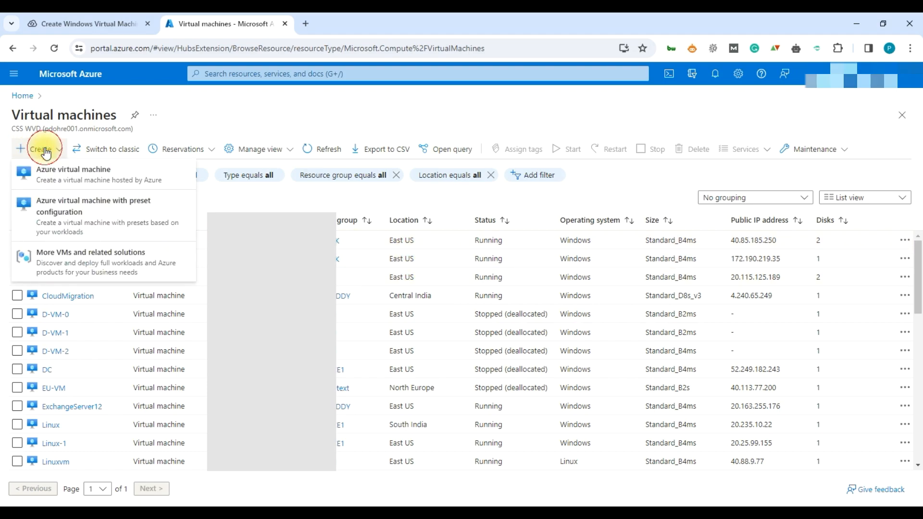
left_click(64, 178)
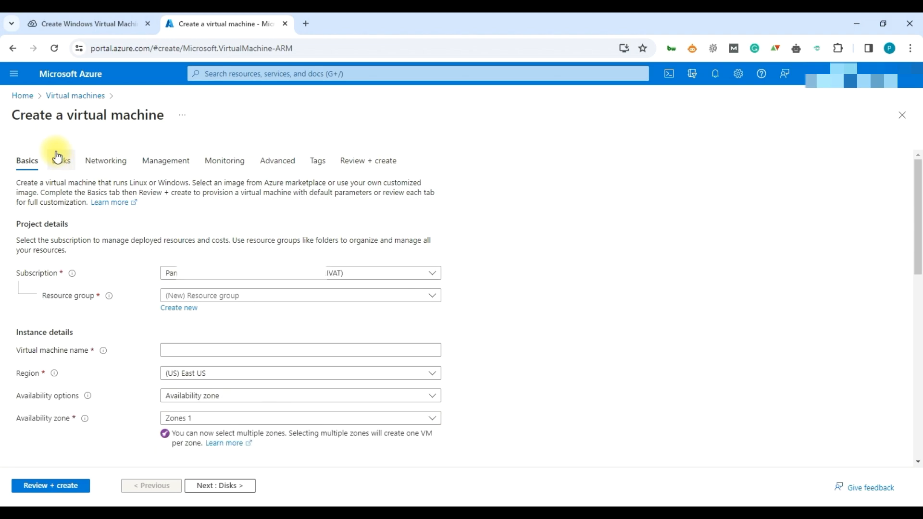
Select the existing cloudbik resource group for the virtual machine.
scroll(134, 234, "down", 8)
scroll(134, 234, "up", 8)
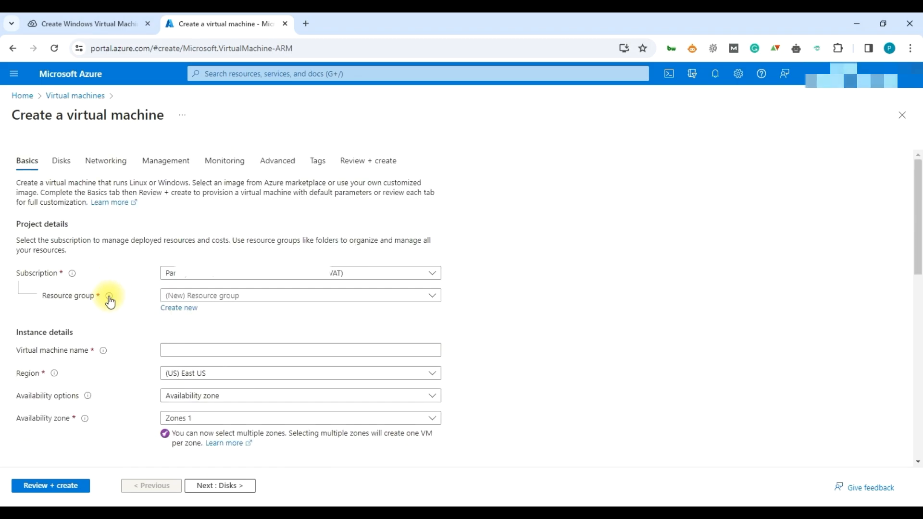
left_click(287, 302)
left_click(288, 302)
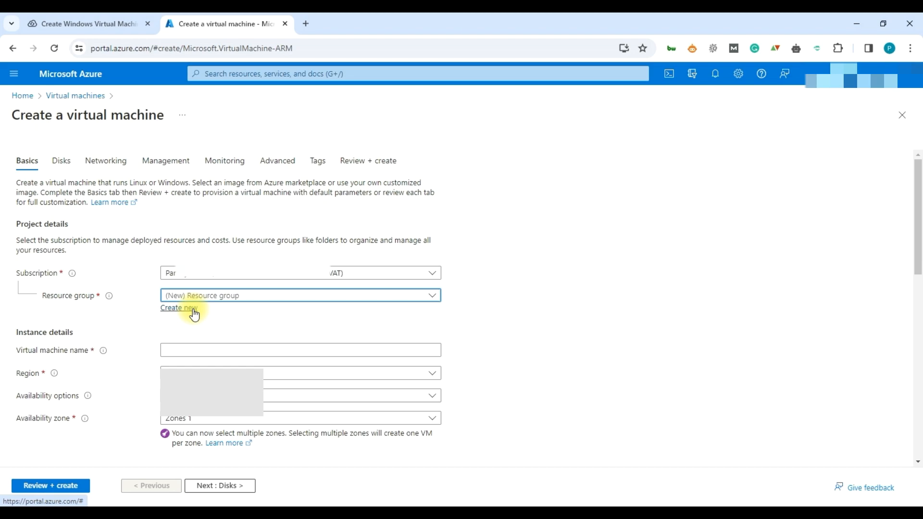
left_click(252, 296)
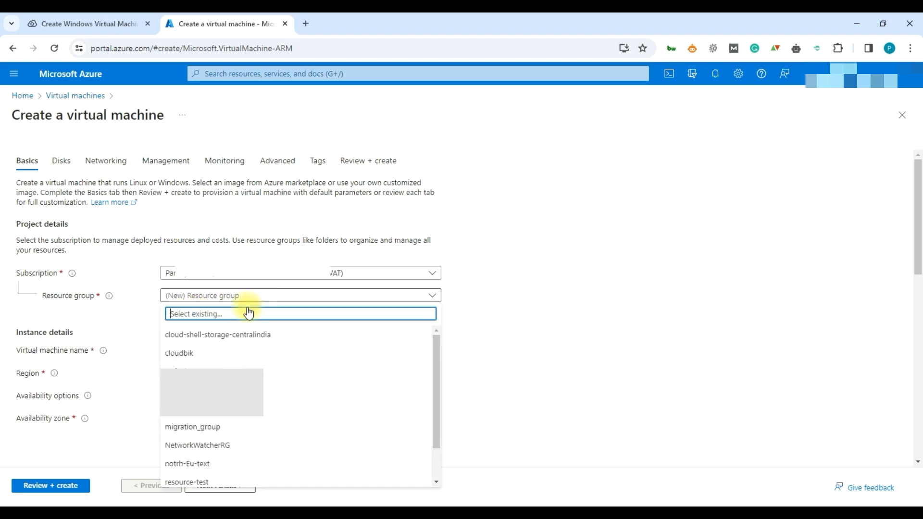
left_click(219, 359)
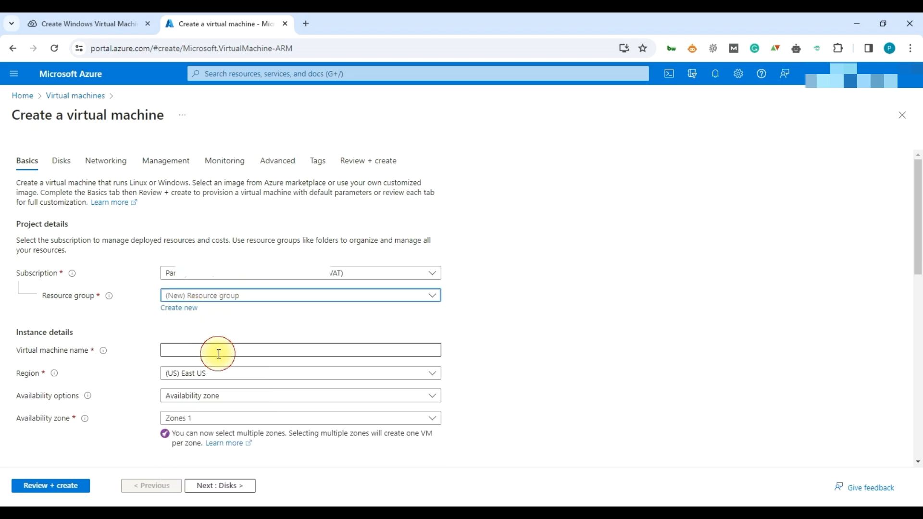
Name the virtual machine Cloubik-testlab.
scroll(109, 303, "down", 4)
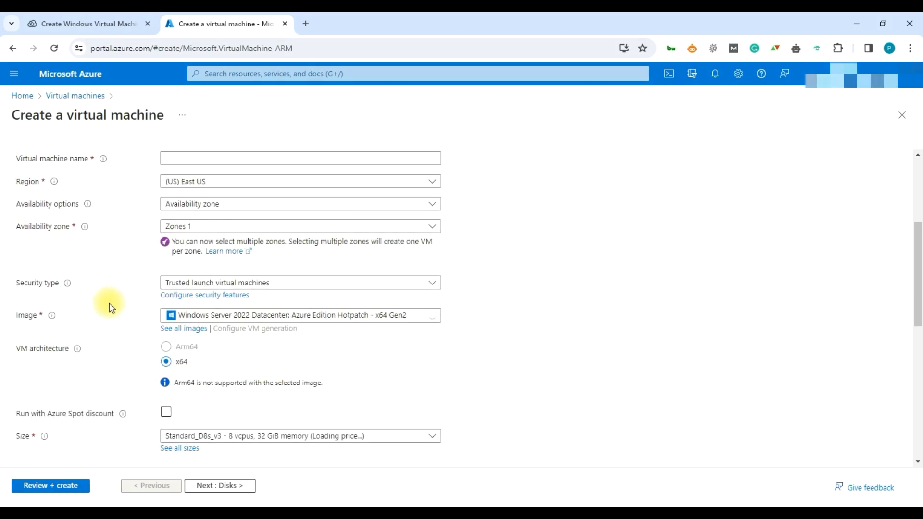
left_click(186, 159)
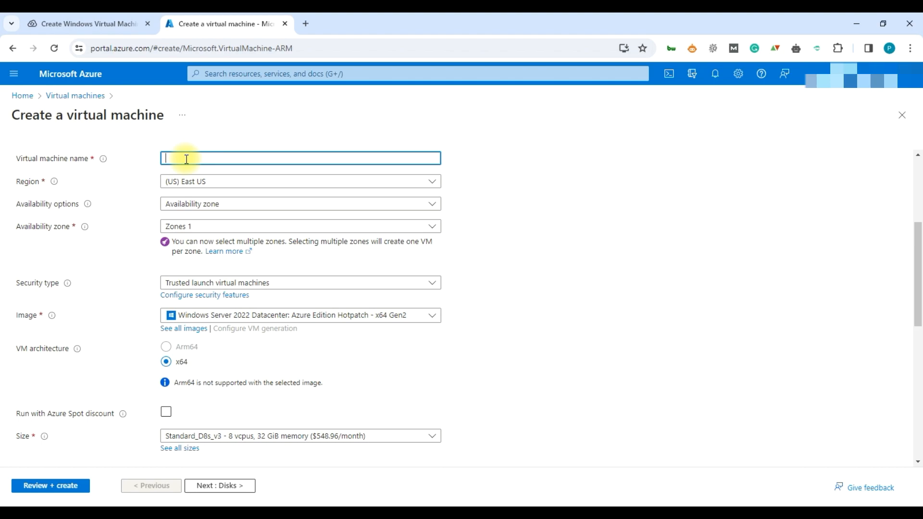
type("Clou")
type("dk")
type("-test")
type("lab")
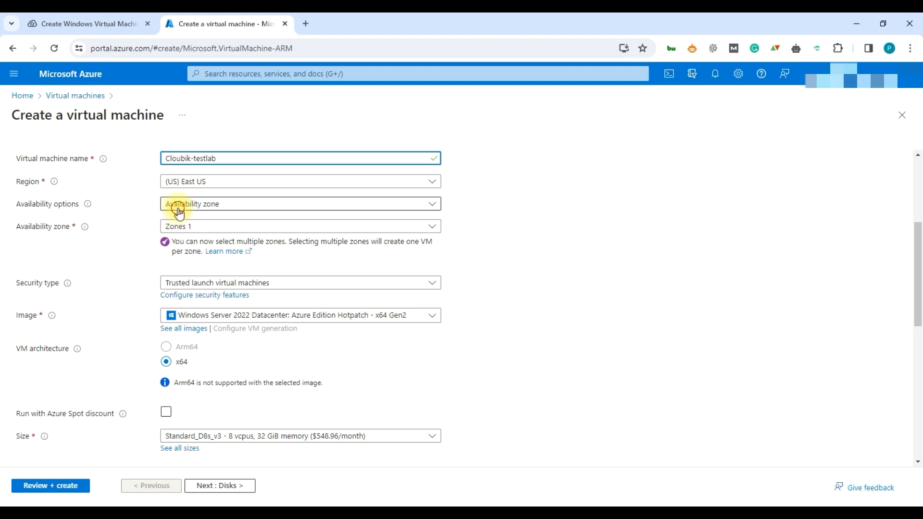
left_click(179, 214)
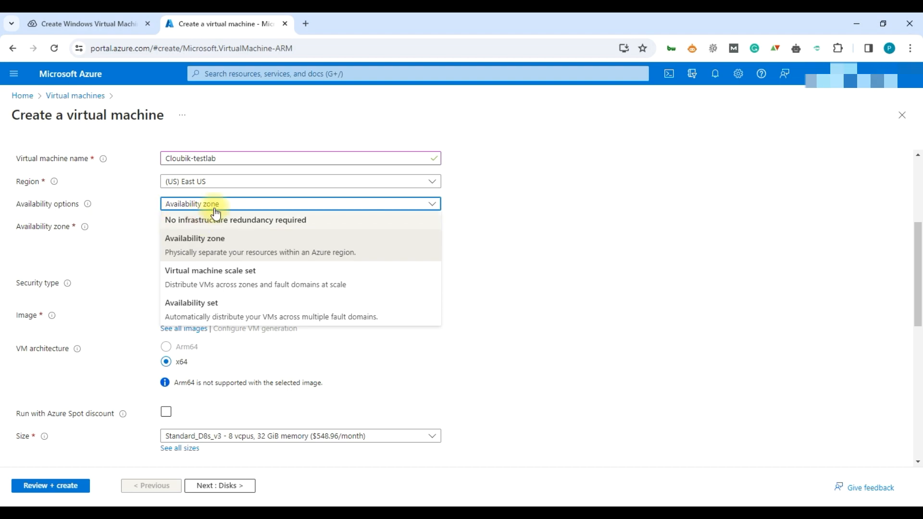
left_click(234, 208)
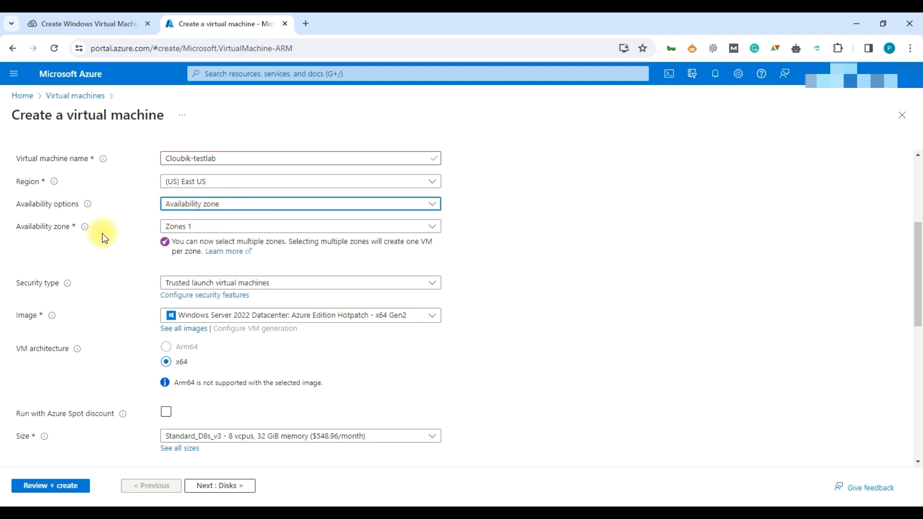
scroll(75, 236, "down", 4)
scroll(75, 237, "up", 4)
Choose the Windows Server 2022 Datacenter - x64 Gen2 image and the Standard_B4ms size with 4 vcpus and 16 GiB memory.
left_click(269, 321)
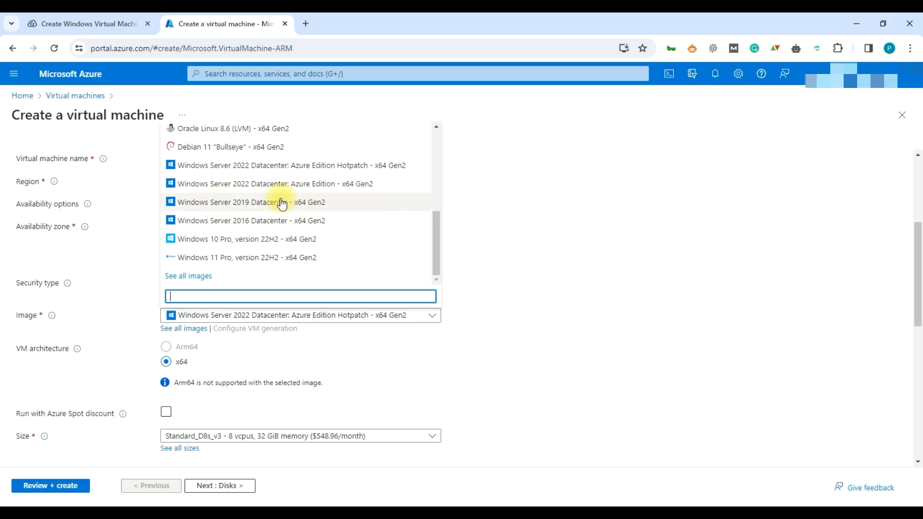
scroll(282, 204, "up", 5)
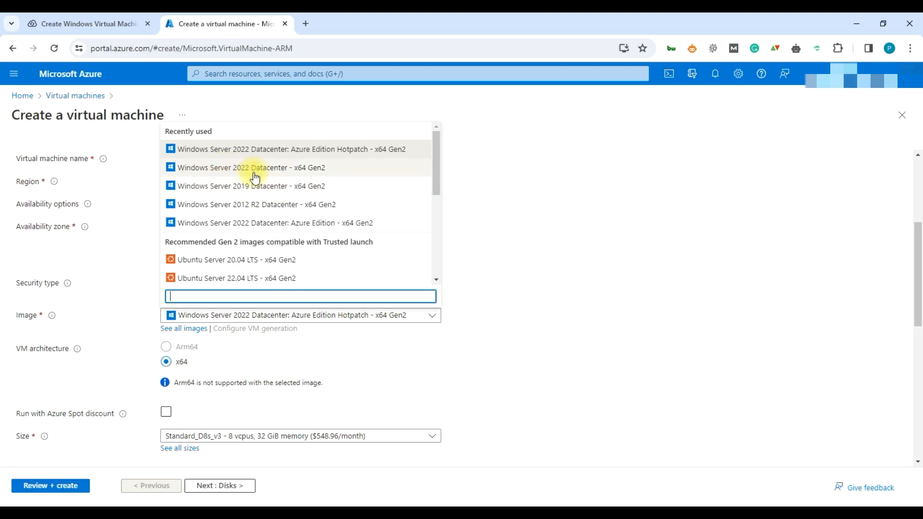
left_click(253, 173)
scroll(30, 288, "down", 4)
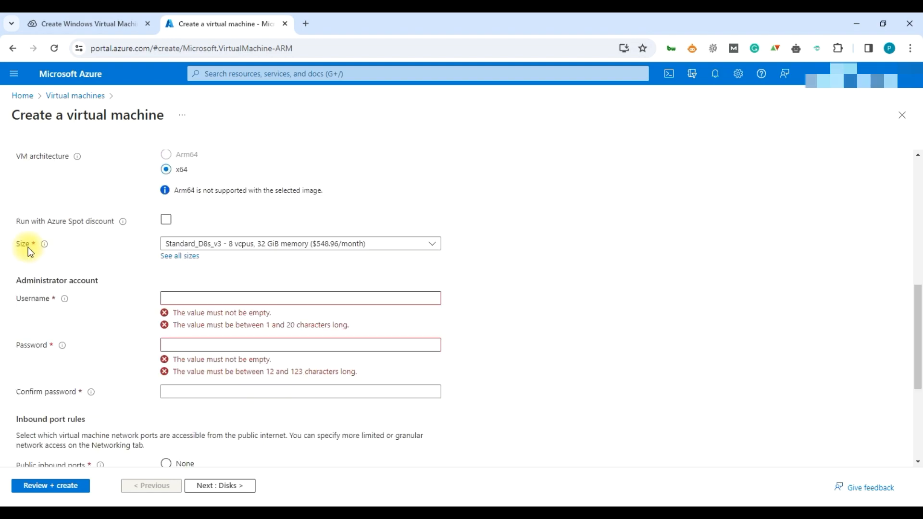
left_click(269, 245)
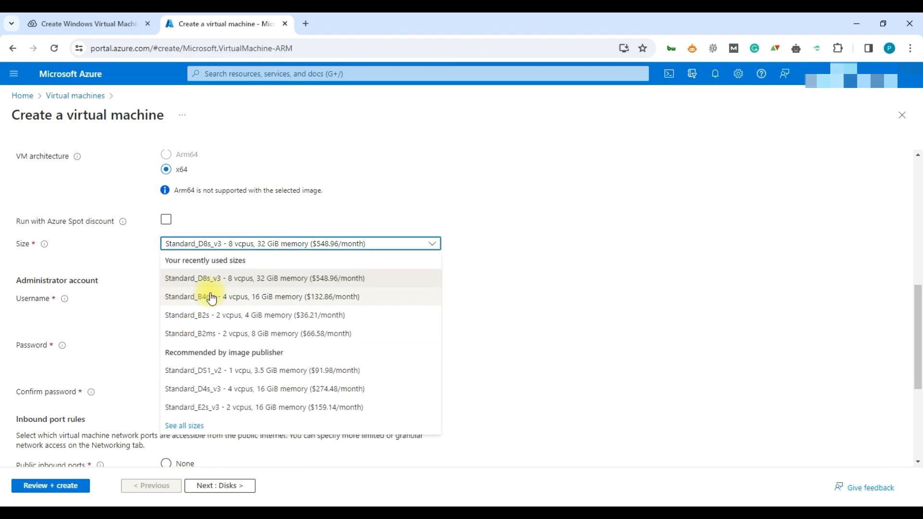
left_click(311, 299)
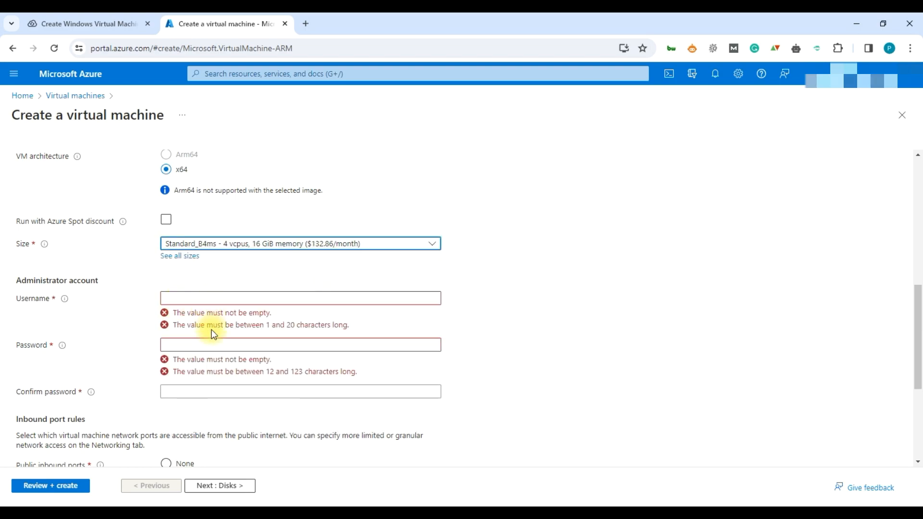
Set the administrator account's username to cloudbik, then enter and confirm the account password.
left_click(214, 298)
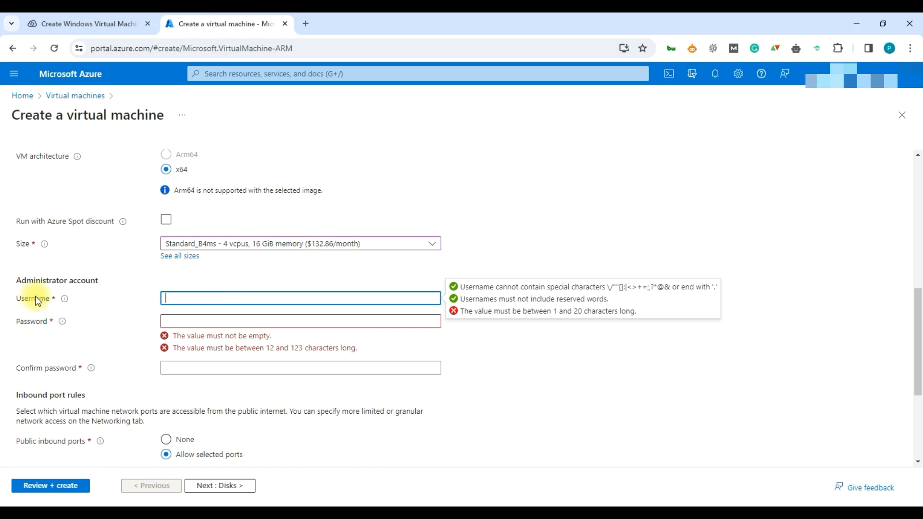
type("cloudbik")
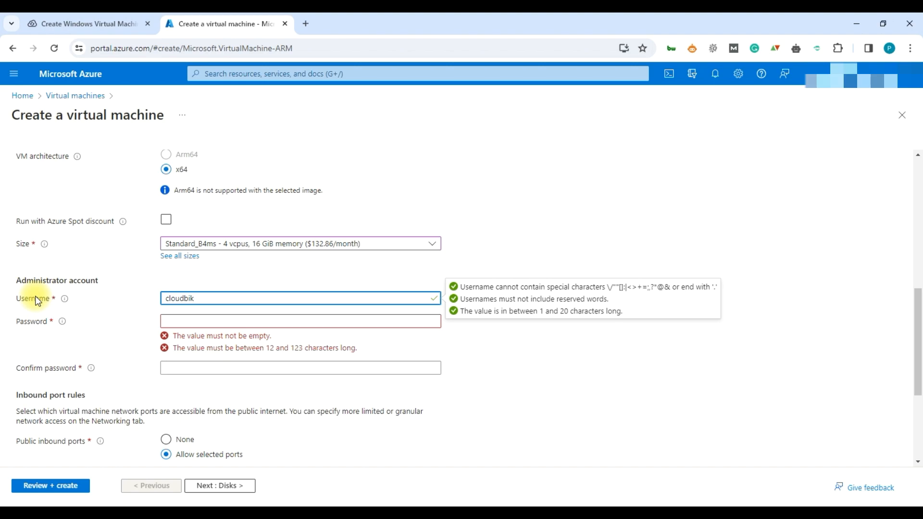
left_click(204, 323)
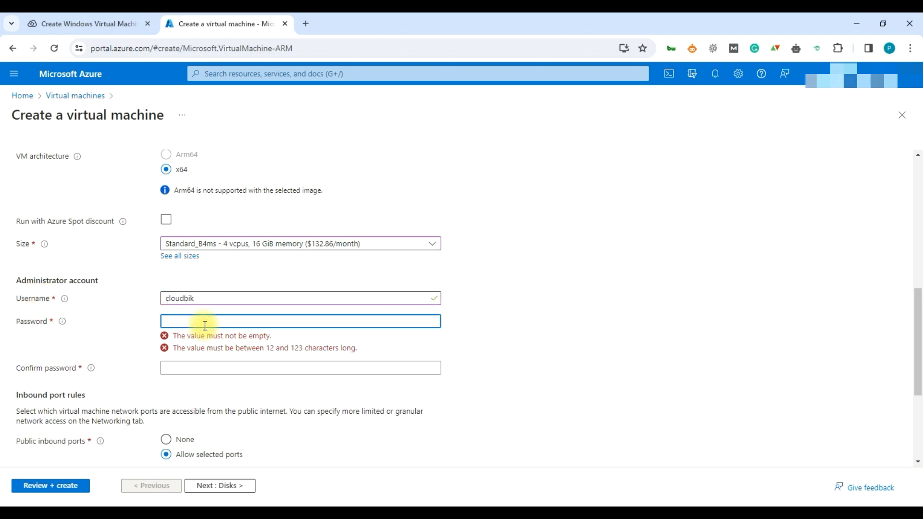
type("***********")
left_click(238, 344)
type("*****")
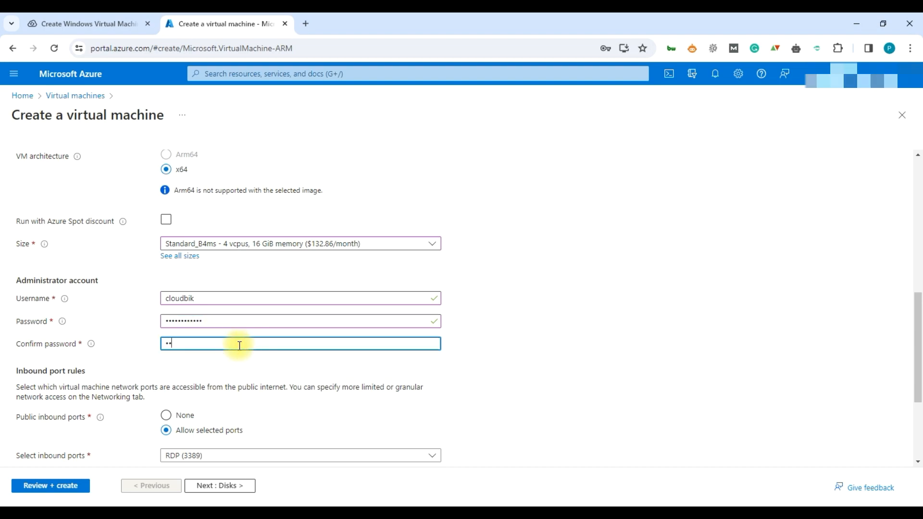
type("*******")
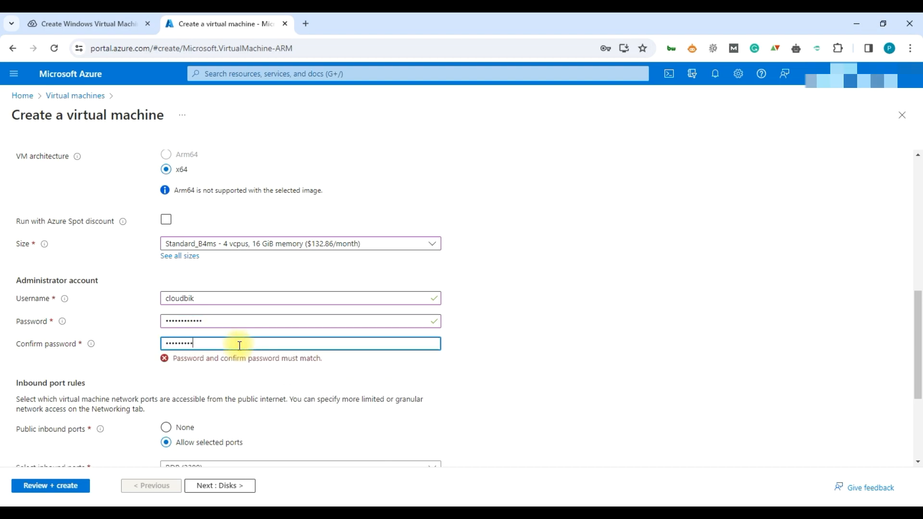
type("*")
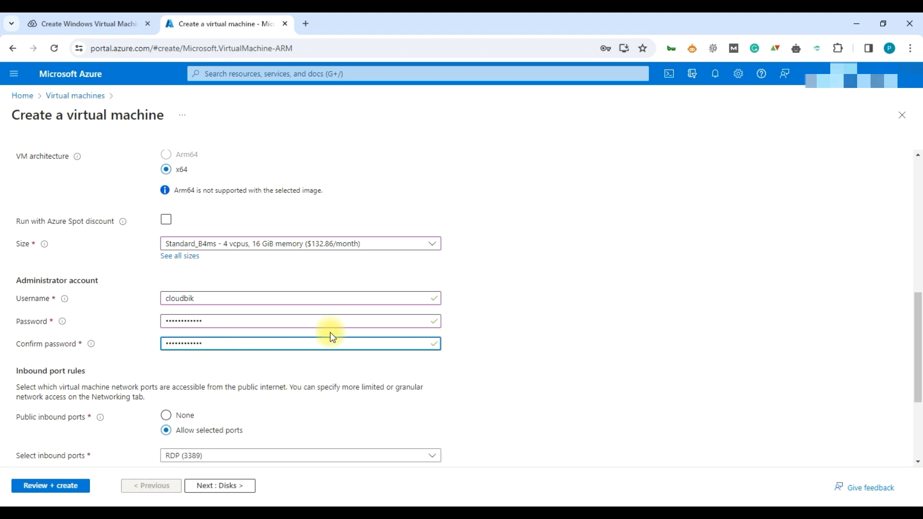
Allow HTTP (80) and HTTPS (443) as inbound ports in addition to RDP, and submit the configuration for review.
scroll(697, 368, "down", 3)
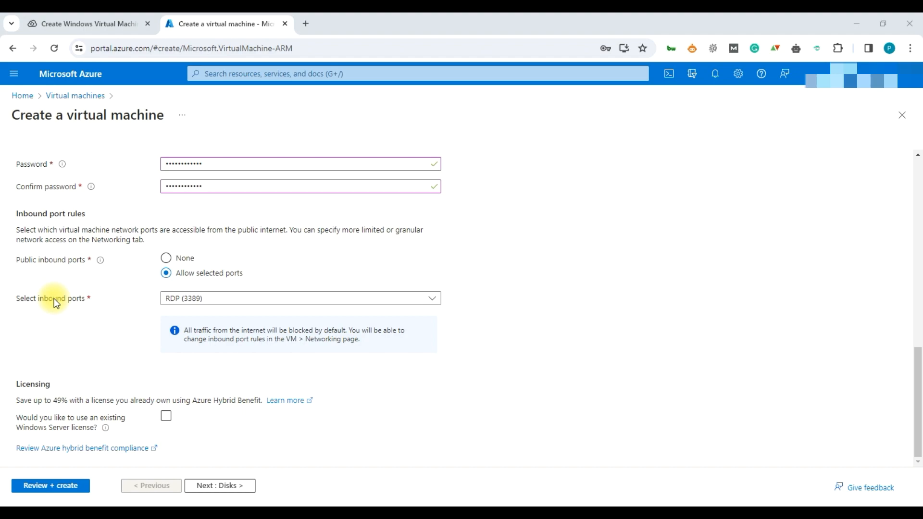
left_click(199, 299)
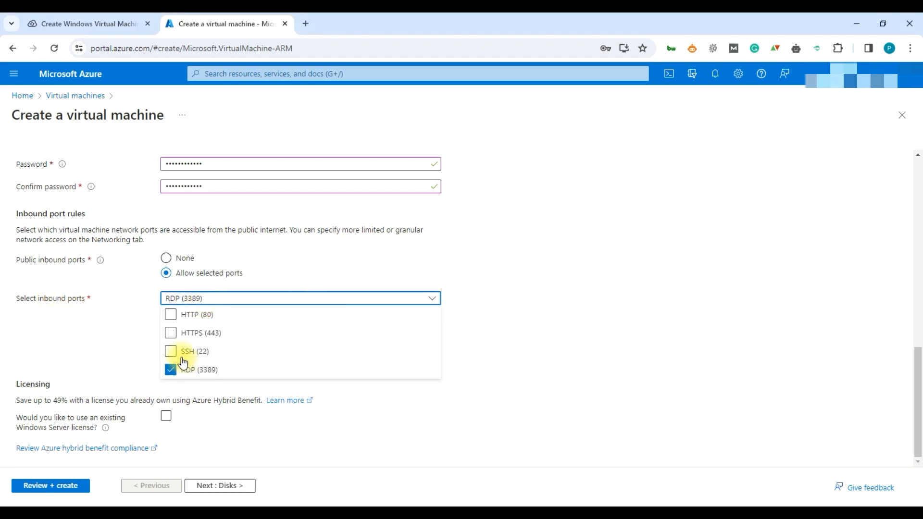
left_click(170, 314)
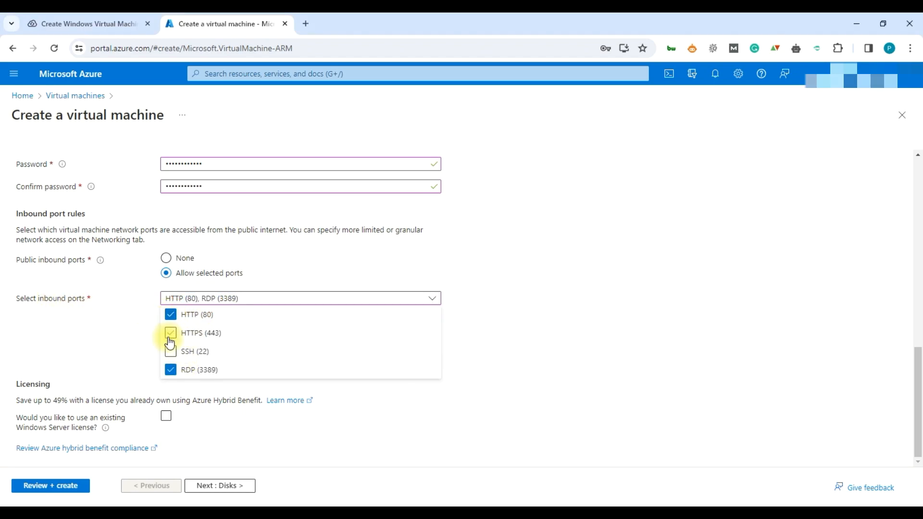
left_click(170, 342)
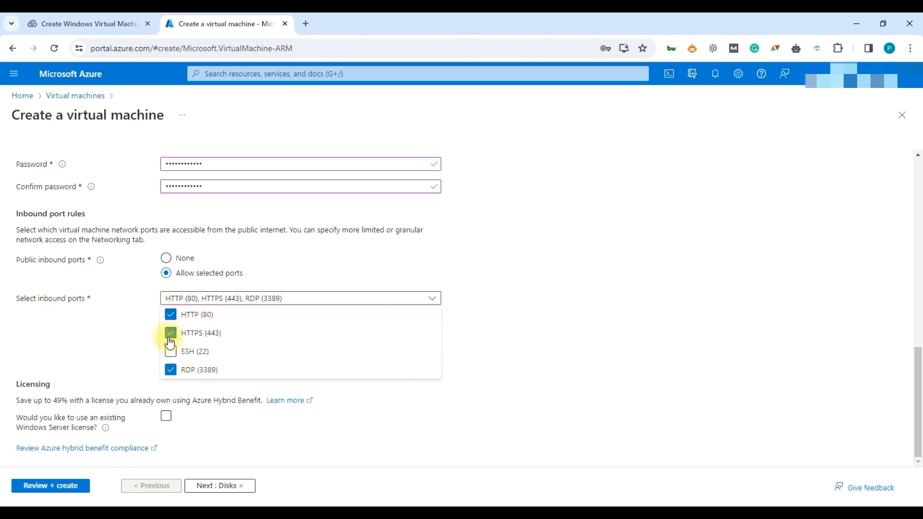
left_click(82, 340)
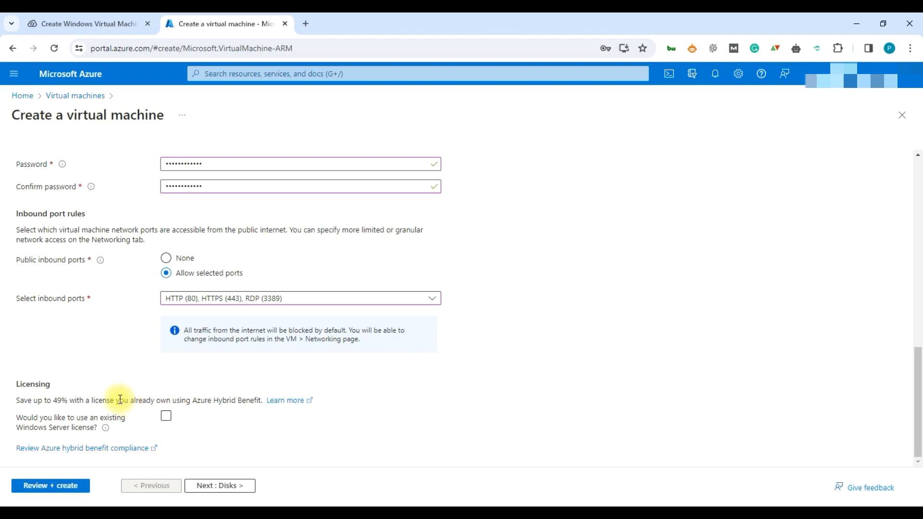
left_click(44, 487)
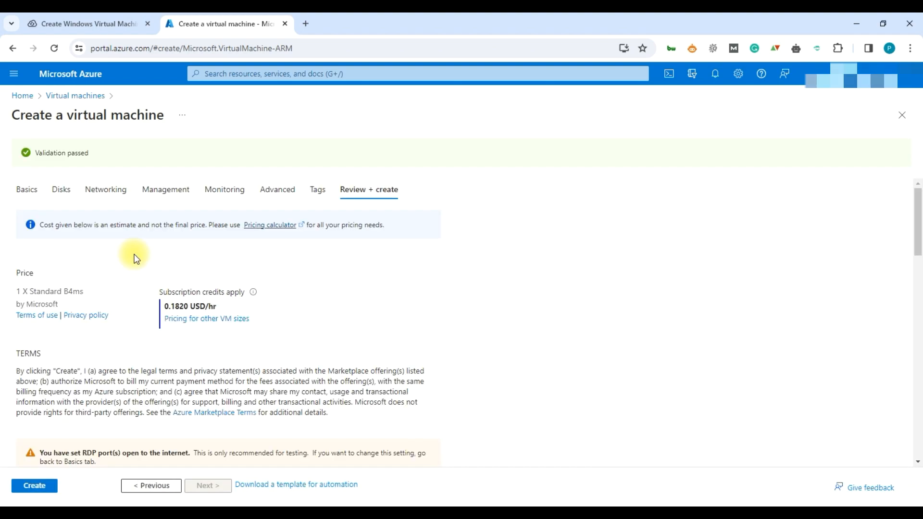
Review the price estimate and configuration summary, and create the Cloubik-testlab virtual machine.
left_click(219, 280)
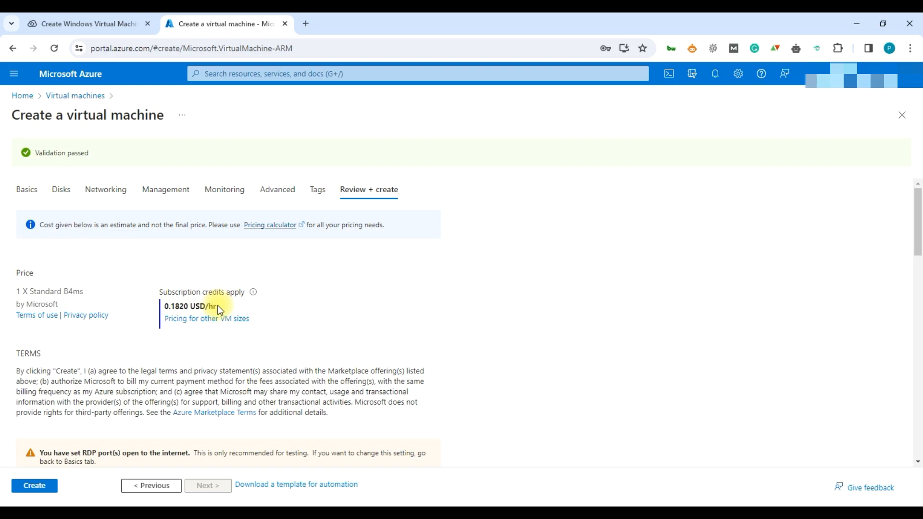
scroll(266, 295, "down", 4)
scroll(266, 294, "up", 4)
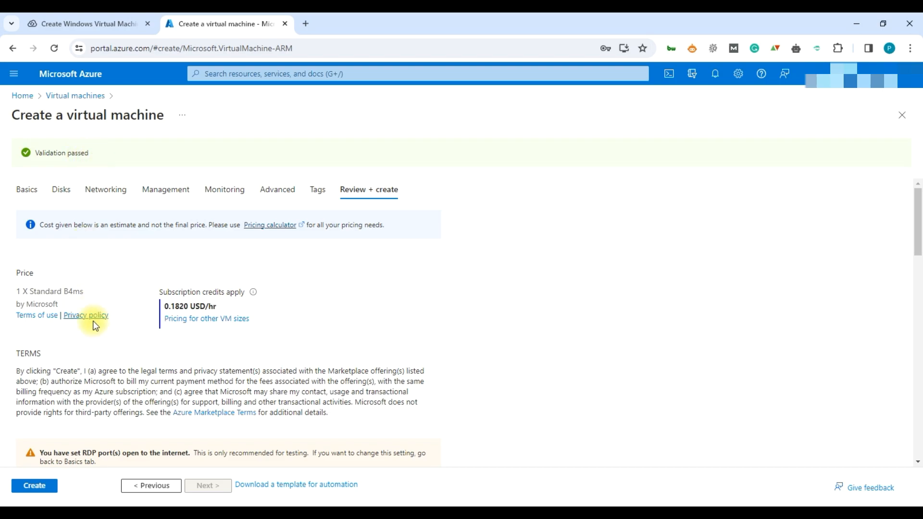
scroll(94, 321, "down", 15)
left_click(50, 488)
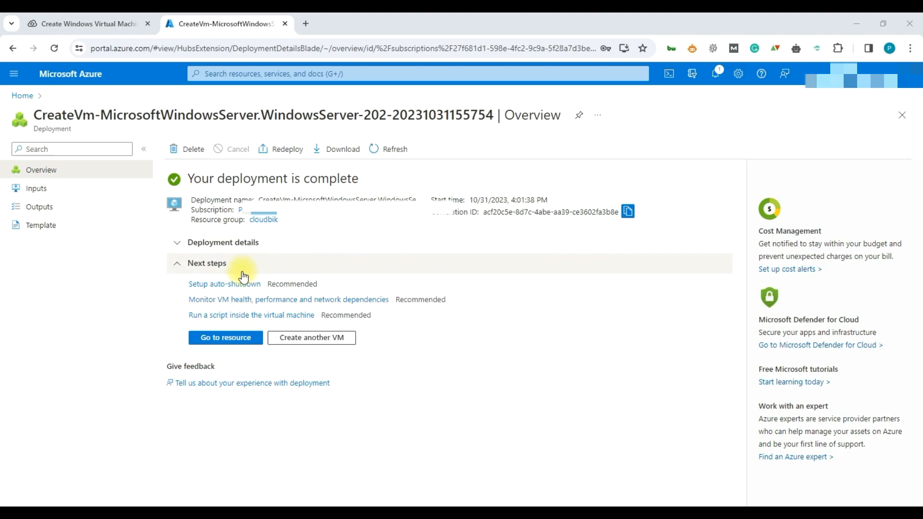
Open the deployed Cloubik-testlab resource and download its RDP file using the Native RDP connection method.
left_click(224, 341)
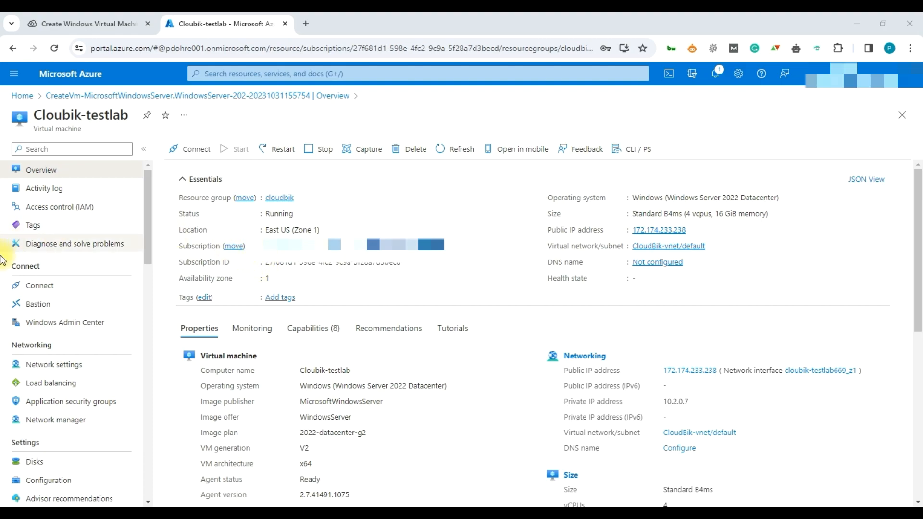
left_click(52, 288)
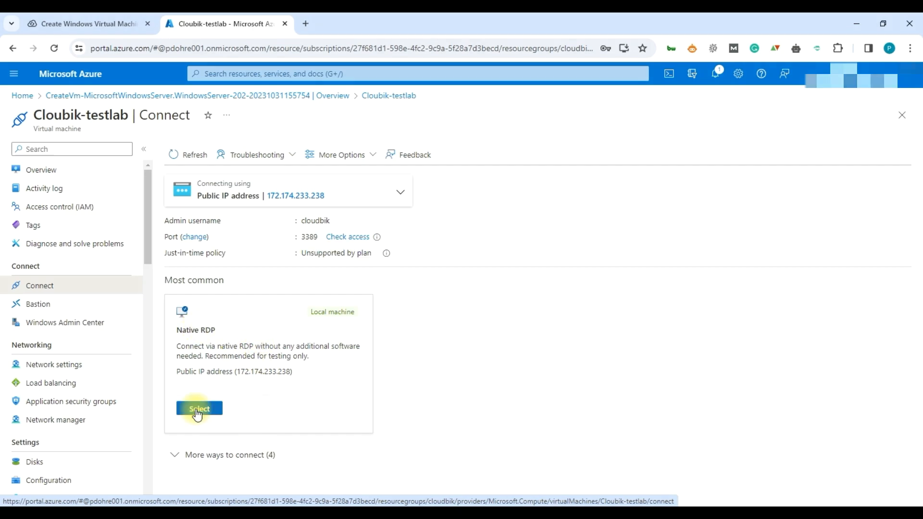
left_click(198, 409)
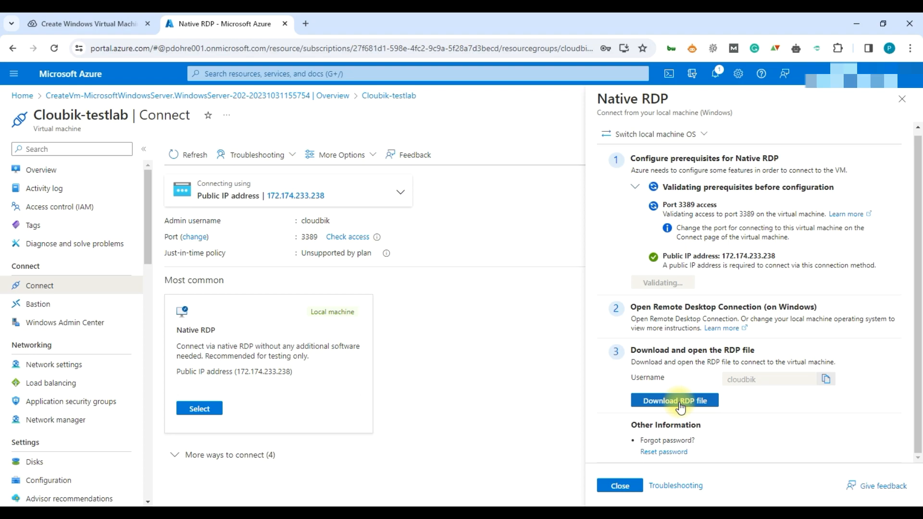
left_click(679, 407)
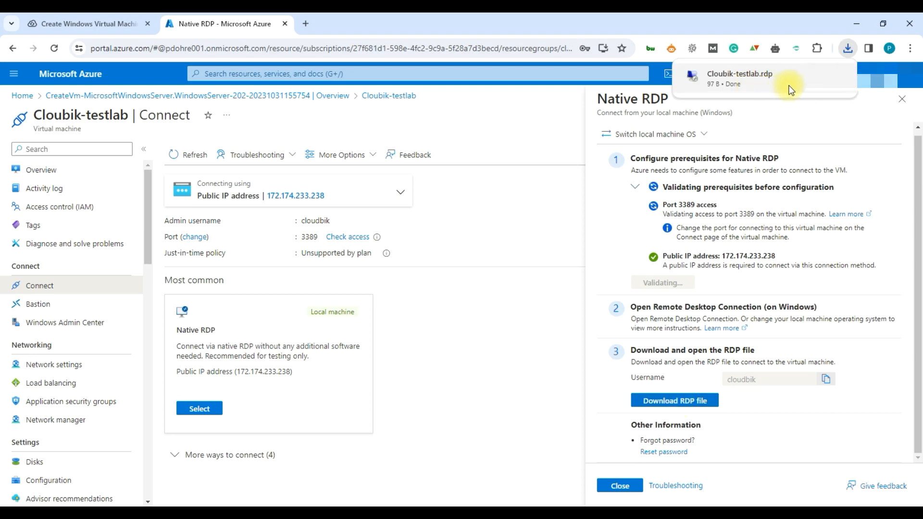
Connect through the downloaded Cloubik-testlab.rdp file, signing in as cloudbik with the account password and accepting the untrusted publisher and certificate.
left_click(745, 74)
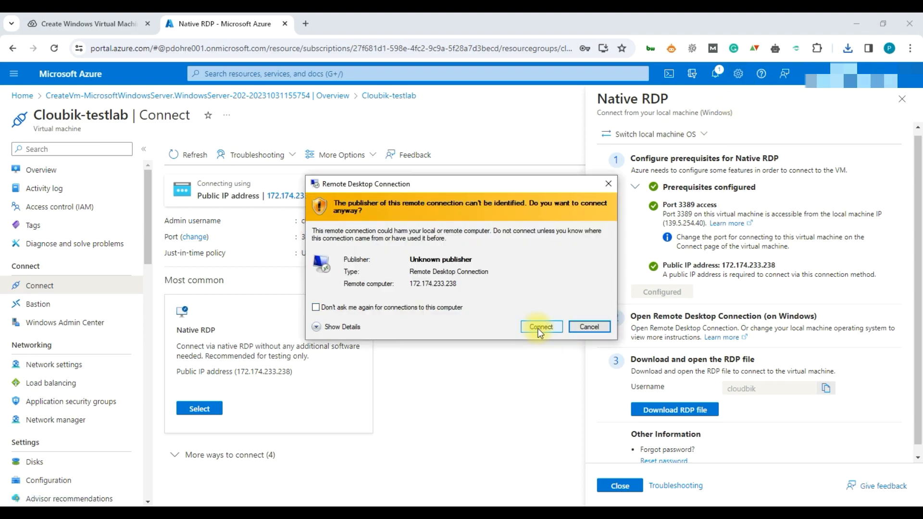
left_click(540, 327)
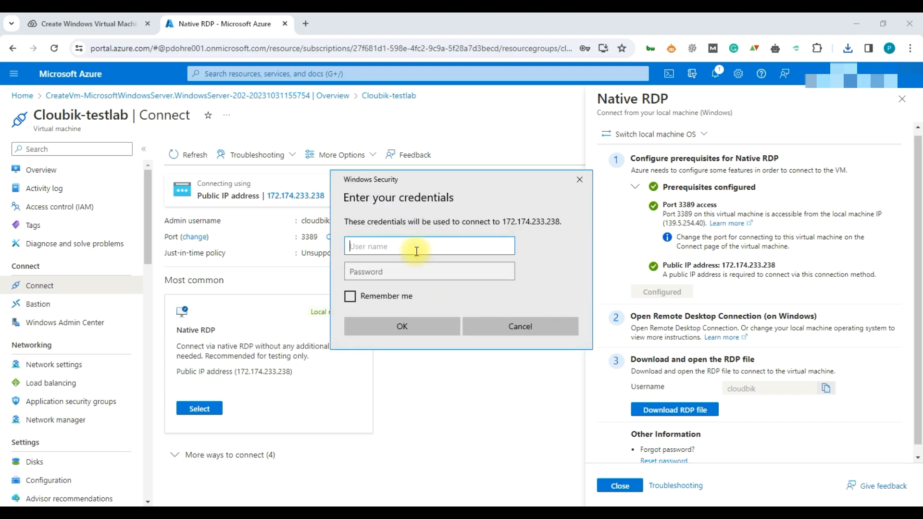
type("cloudbik")
key("Tab")
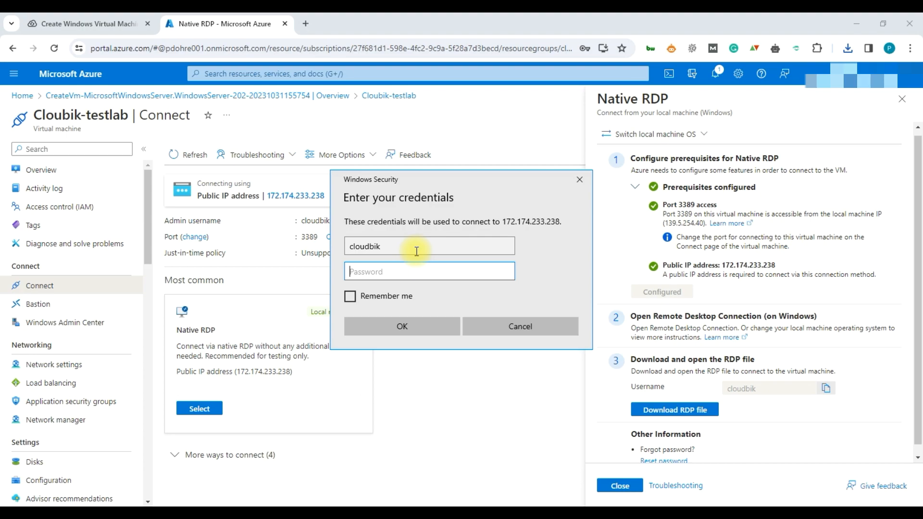
type("••••••••••••")
key("Return")
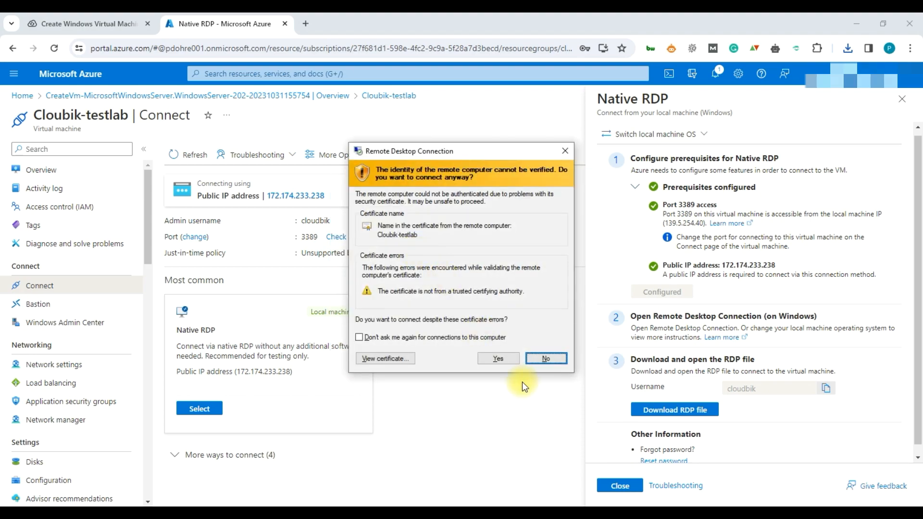
left_click(504, 356)
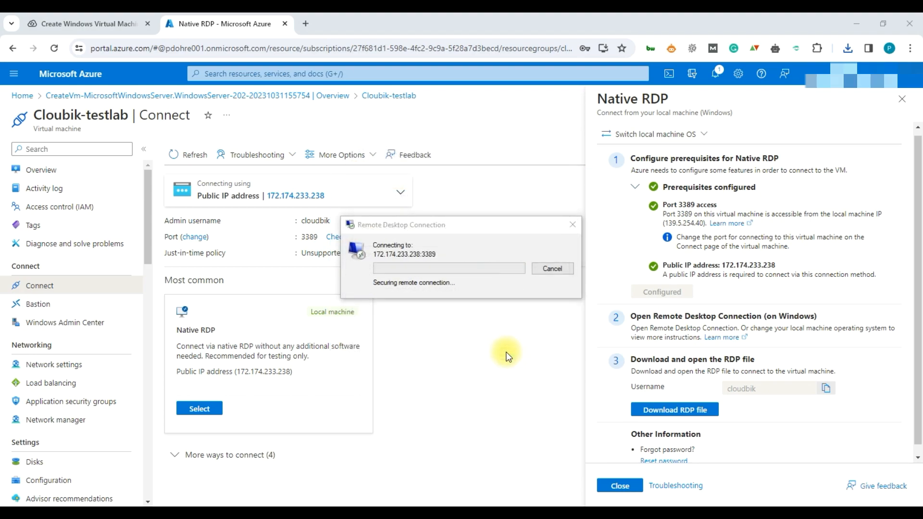